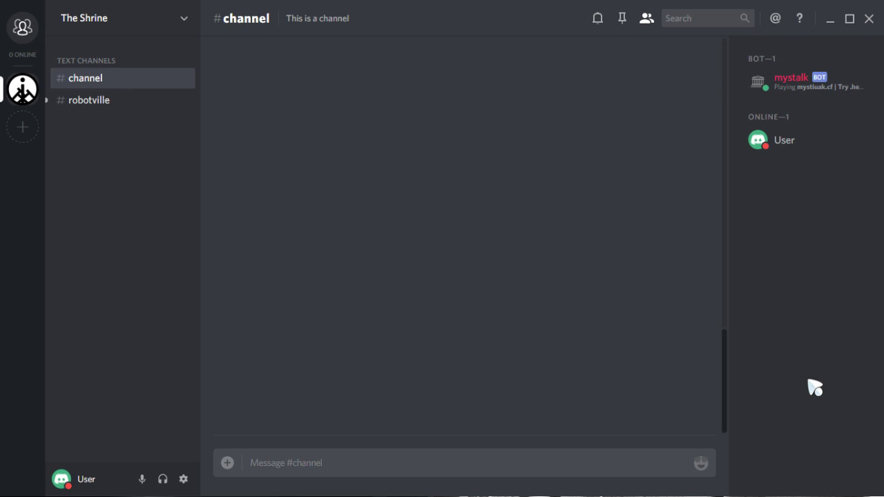
Inspect mystalk's profile card and username tag, then send .help for its command list.
click(844, 89)
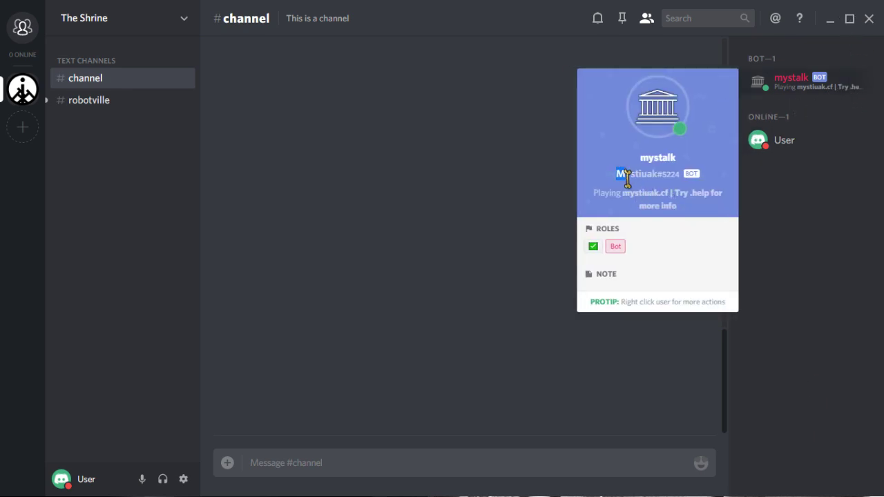
drag(616, 174, 657, 172)
click(858, 288)
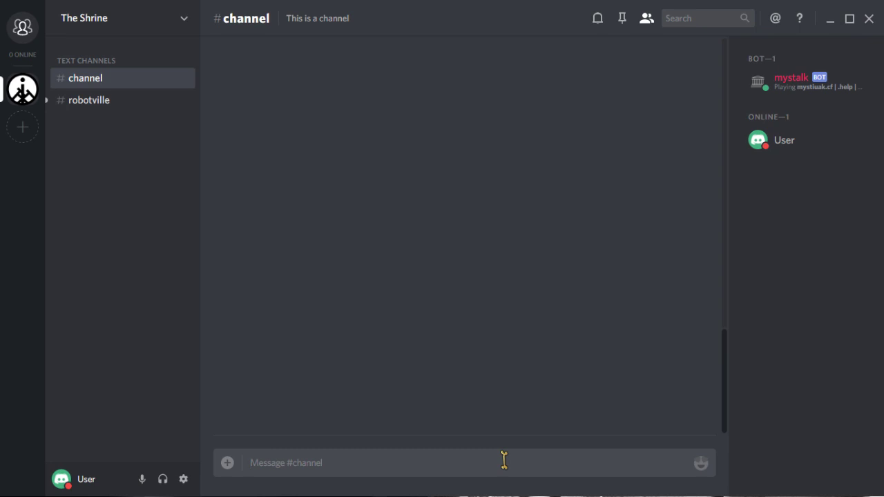
text(.help)
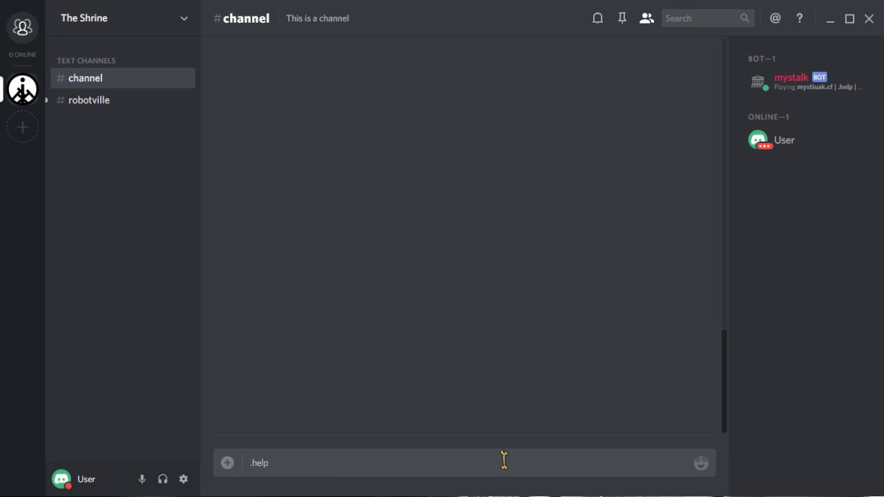
key(Return)
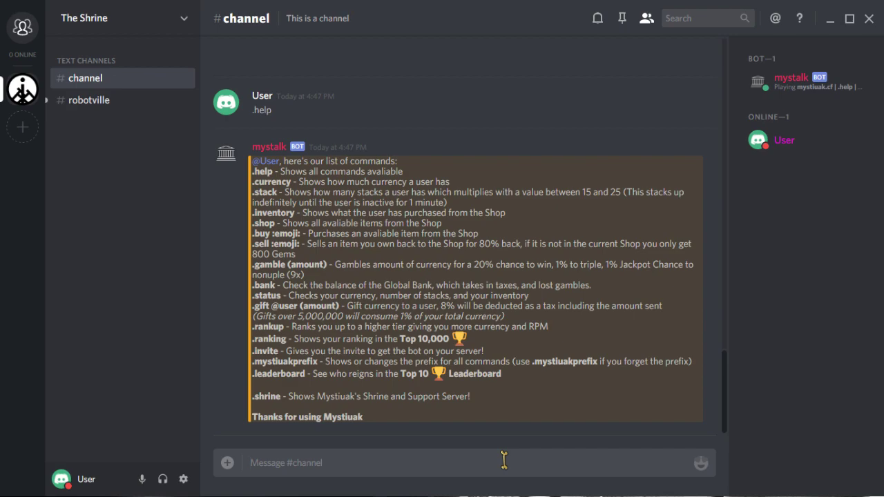
Send .currency and .stack, getting 8,290,224 gems and a 2x stack.
text(.currency)
key(Return)
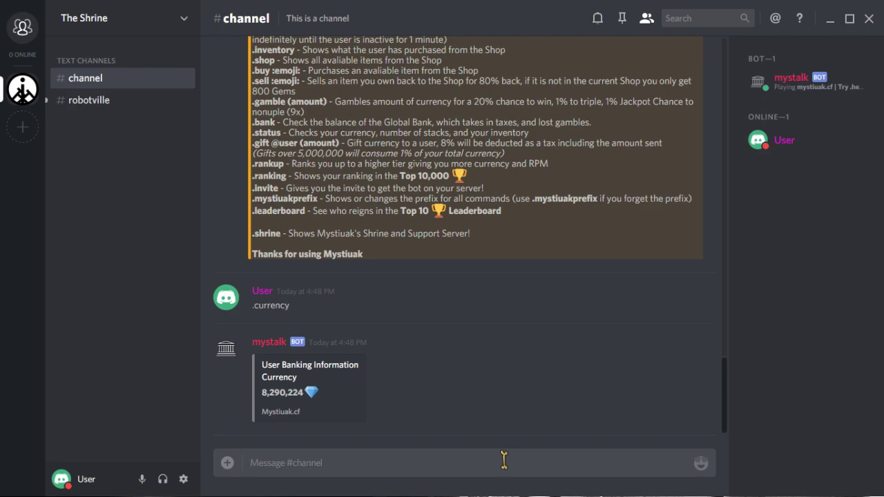
text(.stac)
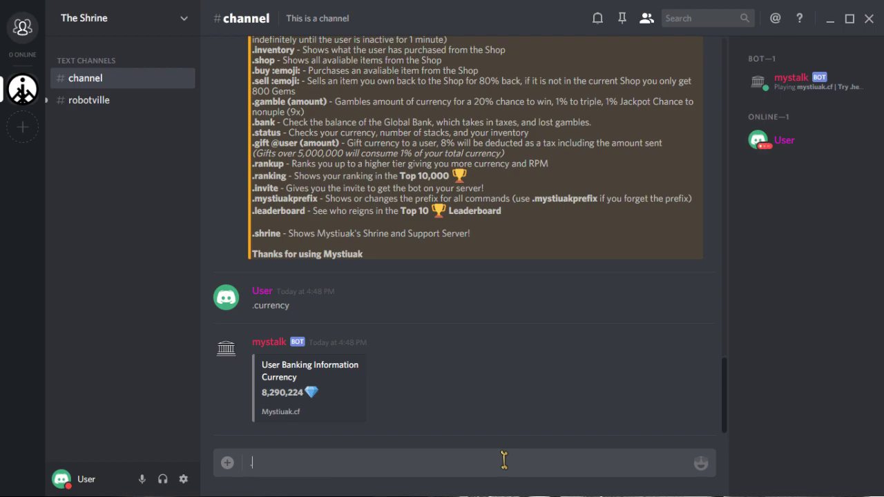
text(k)
key(Return)
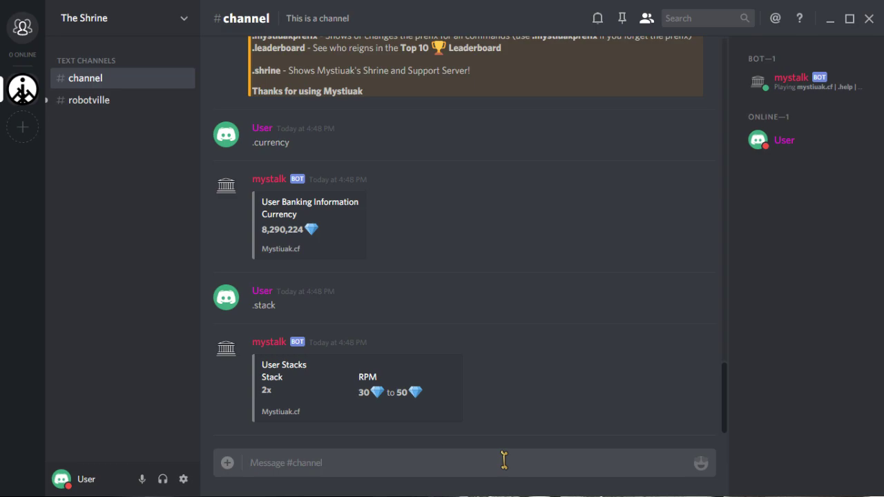
scroll(518, 414, up, 5)
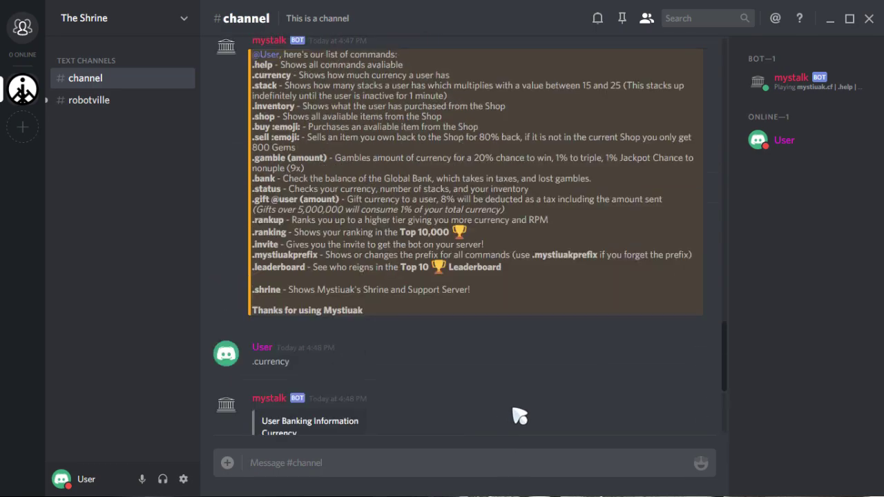
scroll(518, 414, down, 5)
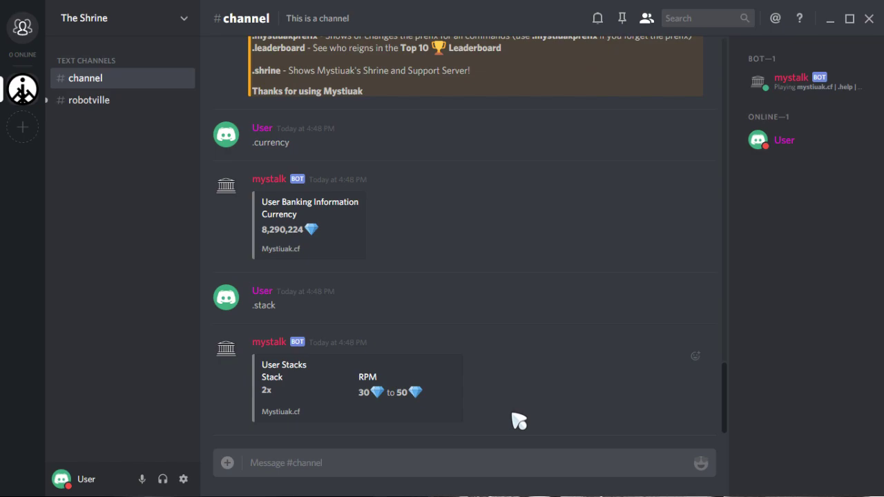
Send .inventory (empty) and .shop, listing items priced 3,250 to 100,000,000 gems.
text(.invento)
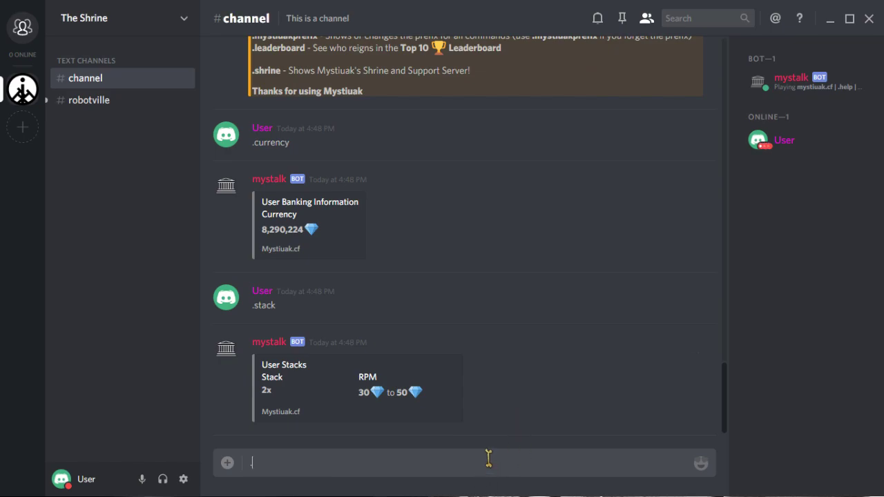
text(ry)
key(Return)
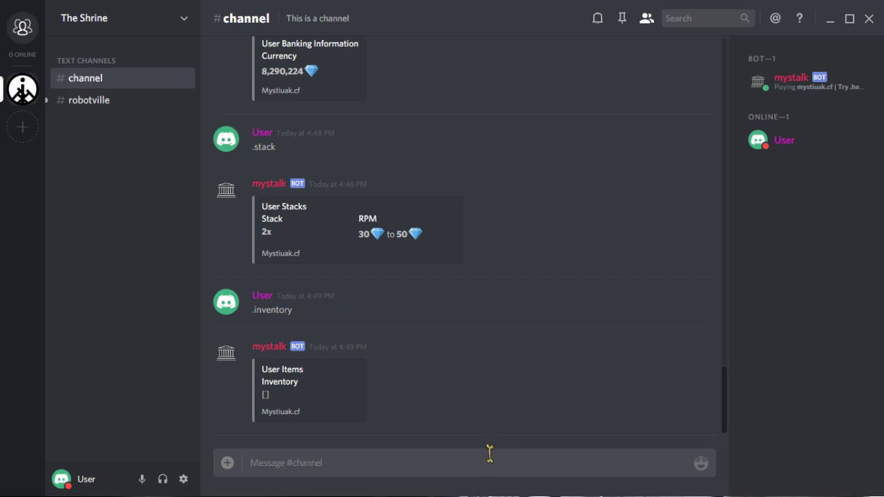
text(.shop)
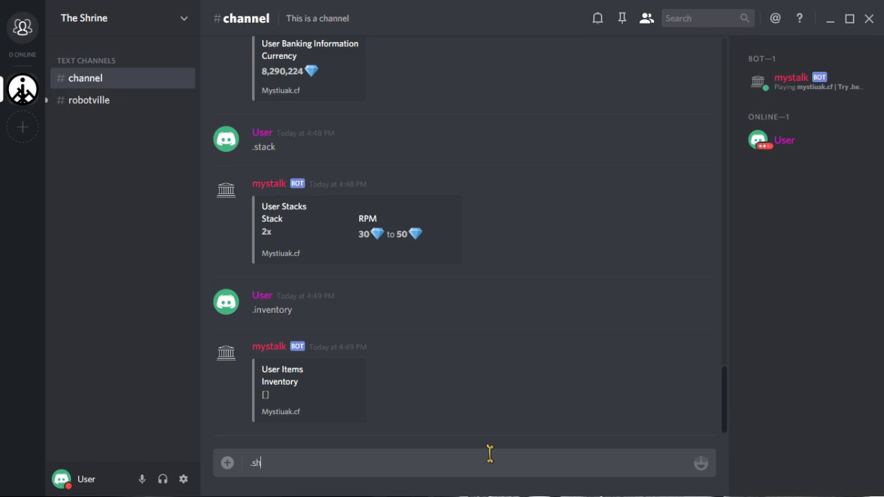
key(Return)
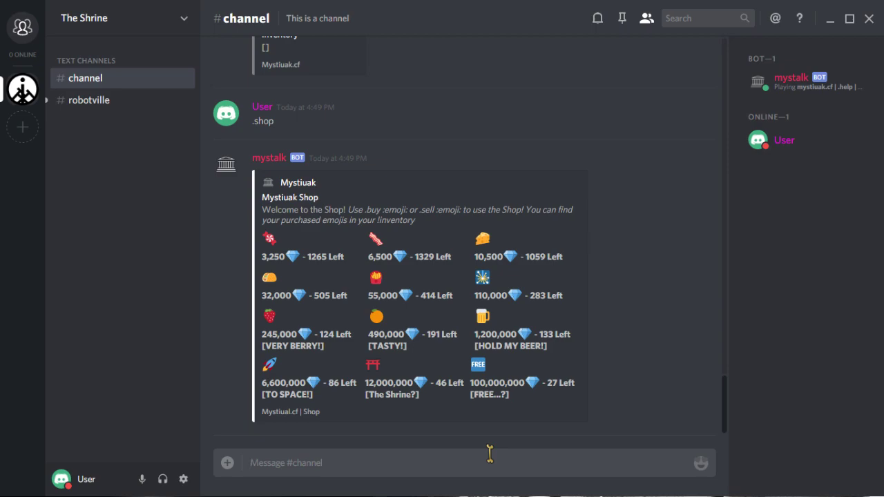
Buy the candy item for 3,250 gems and confirm it appears in the inventory.
text(.buy)
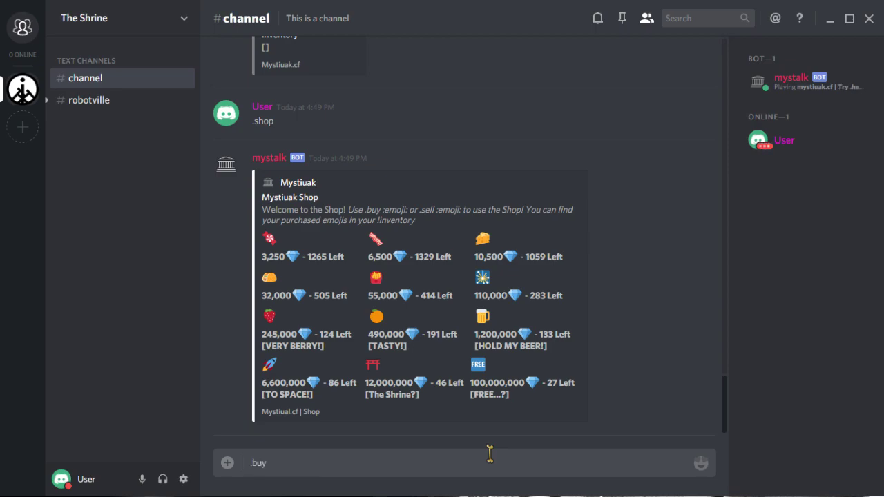
text( :candy)
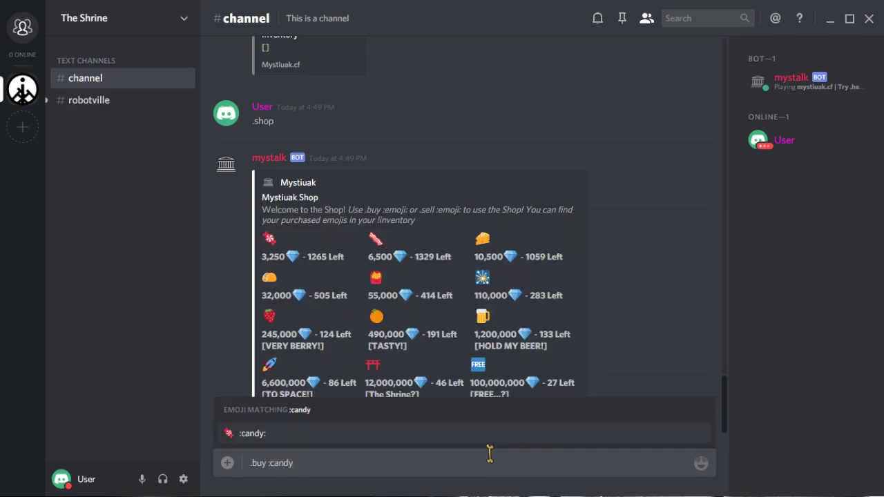
key(Return)
key(Return)
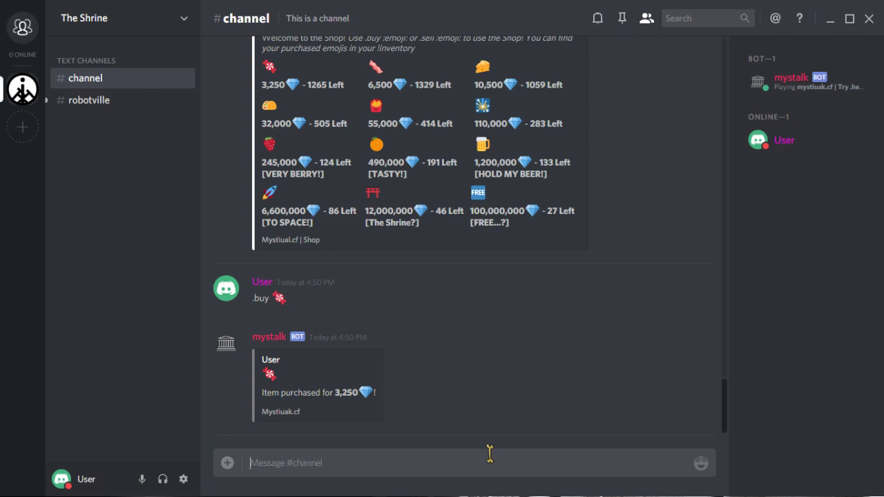
text(.inventory)
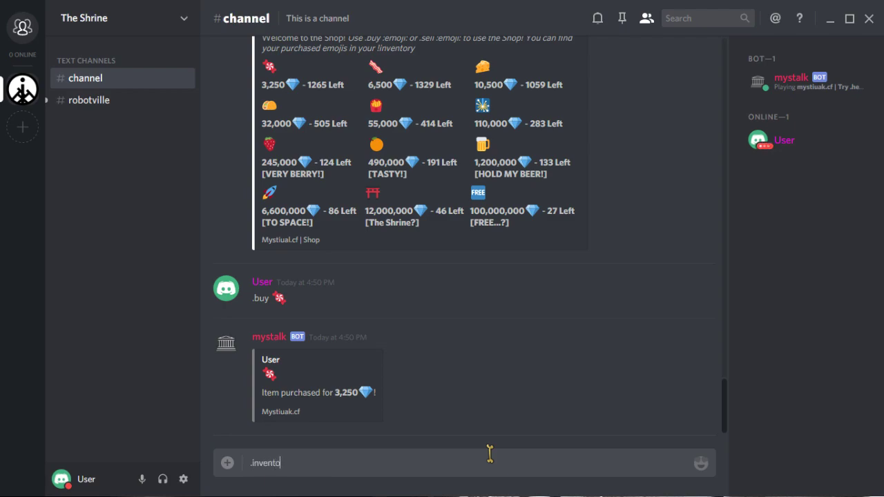
key(Return)
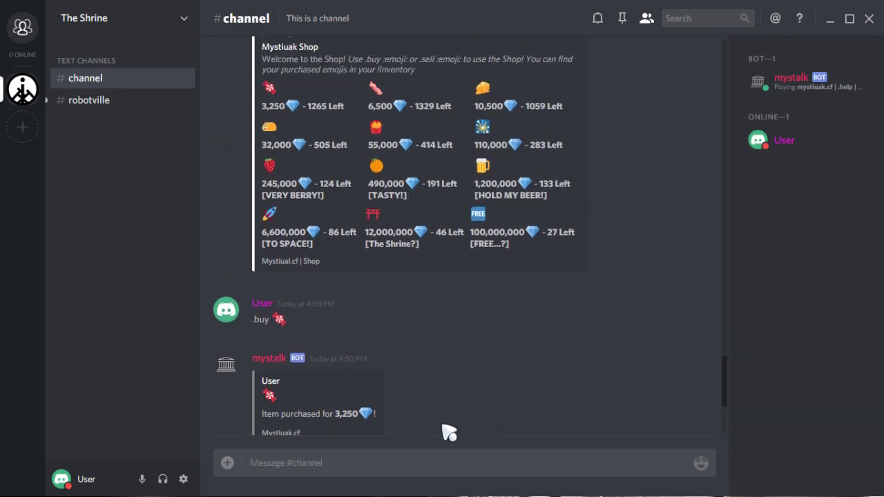
scroll(447, 431, up, 15)
scroll(447, 432, up, 1)
scroll(447, 431, down, 20)
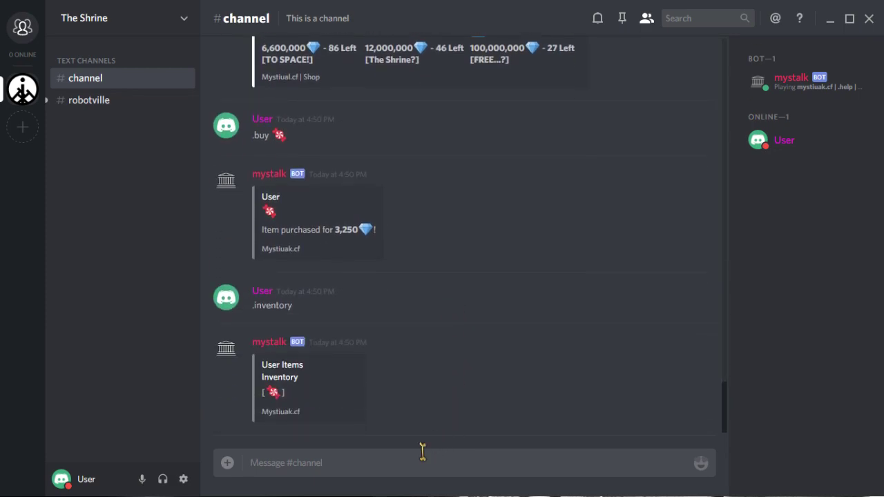
Sell the candy back to mystalk for 2,600 gems.
text(.sell)
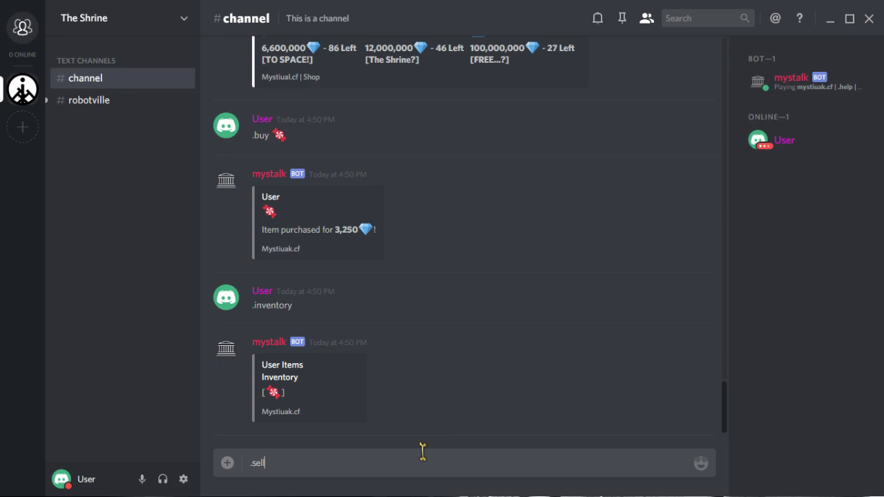
text( :candy)
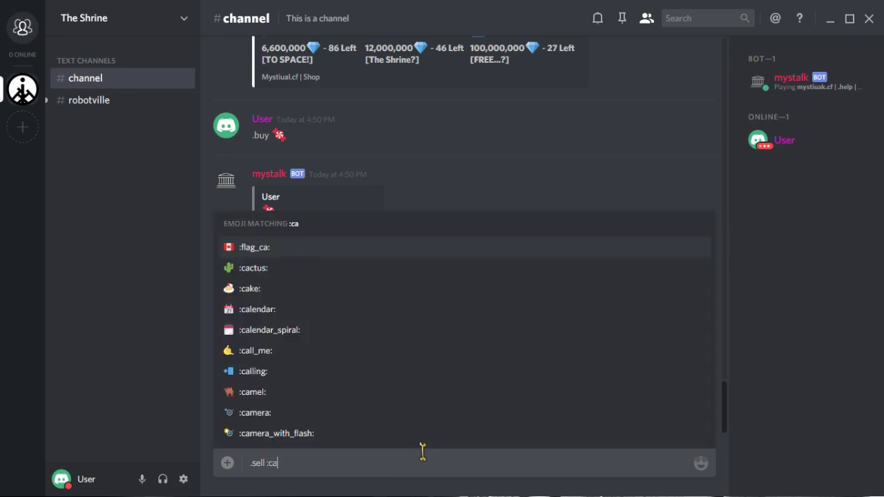
key(Return)
key(Return)
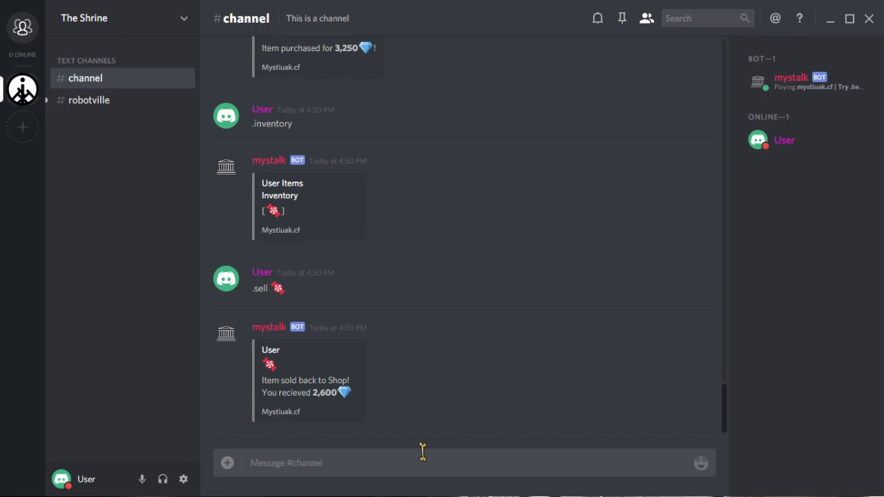
scroll(469, 270, up, 15)
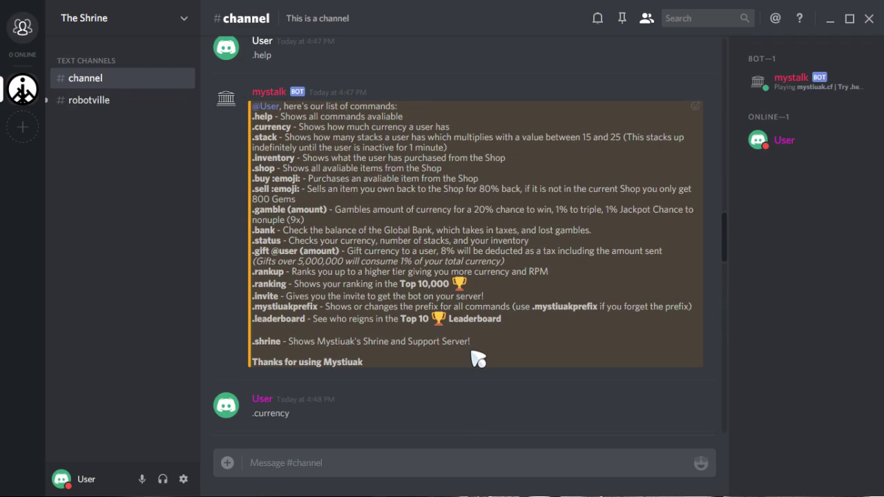
Send .status, showing Cool rank, 8,289,758 gems, a 5x stack and empty inventory.
scroll(446, 370, down, 2)
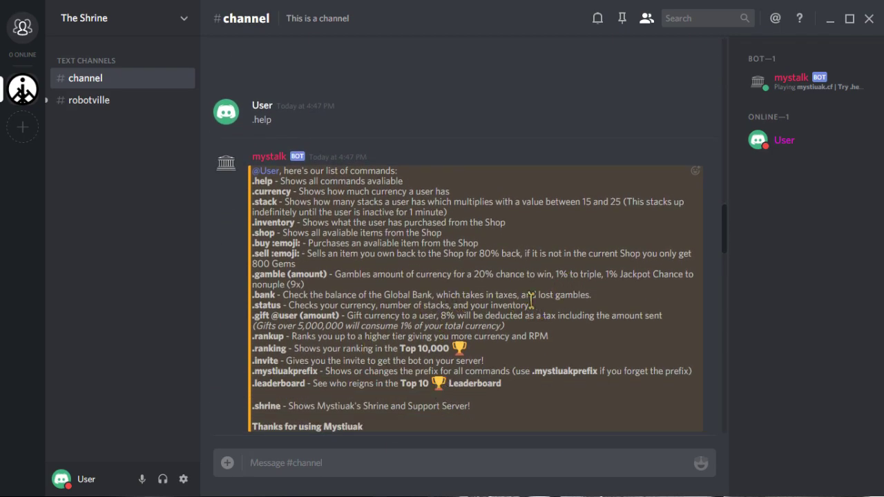
scroll(435, 323, down, 2)
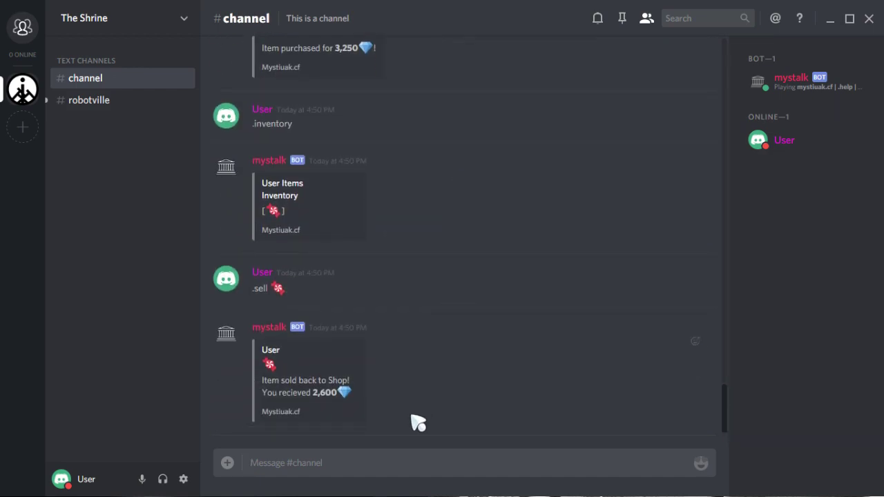
text(.)
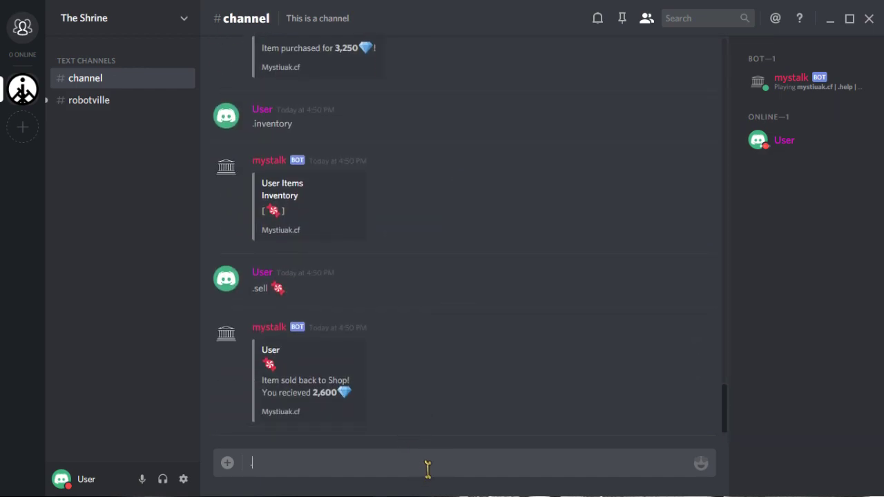
text(status)
key(Return)
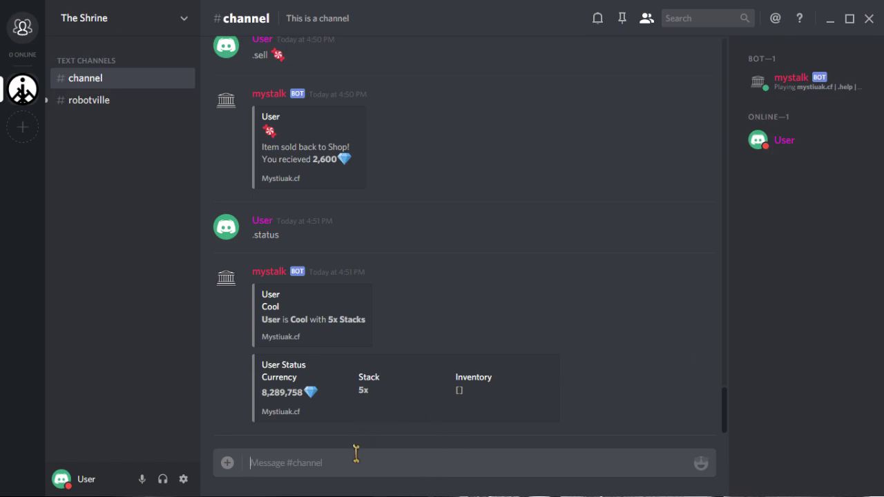
Gamble with .gamble and a 200000 bet, losing 200,000 gems.
text(.gamble)
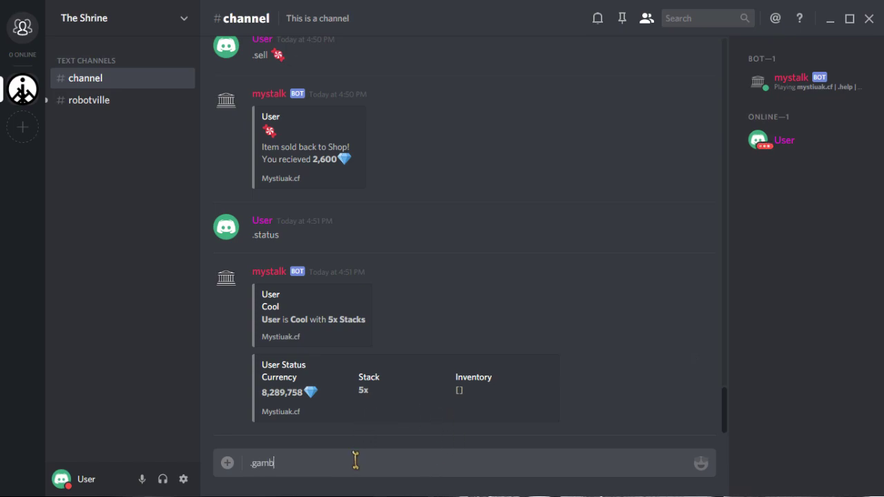
key(Return)
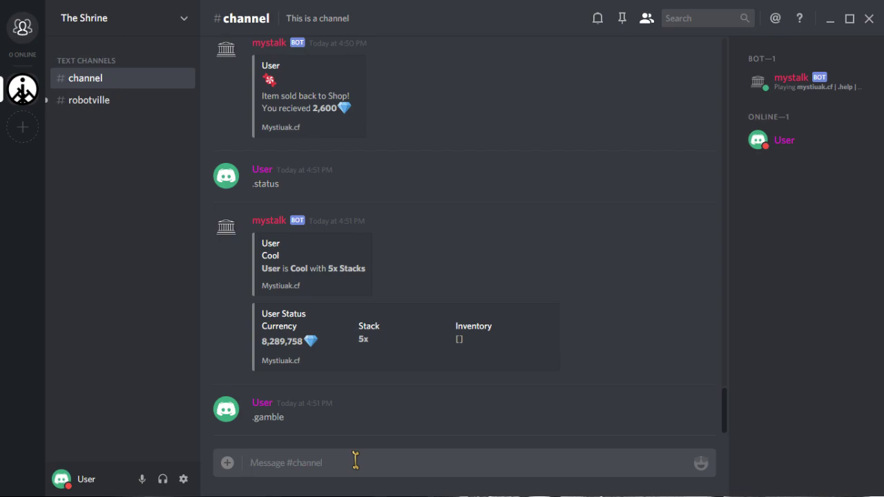
text(.)
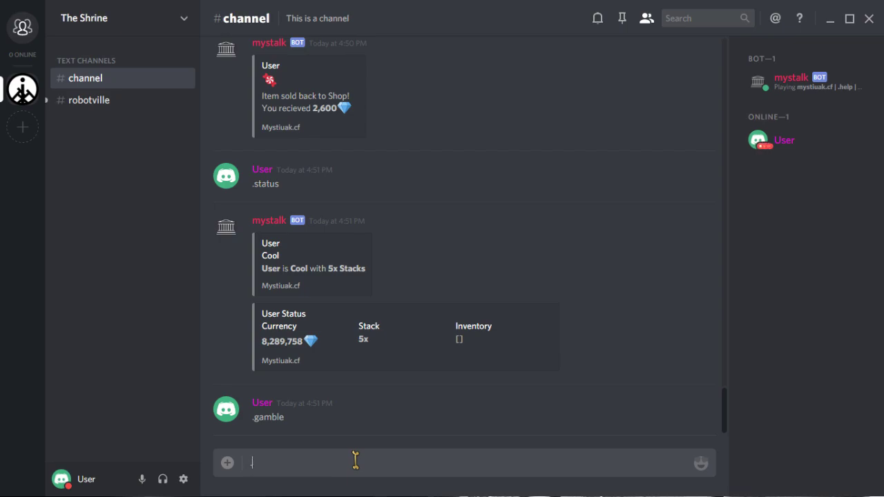
text(gamble 200000)
key(Return)
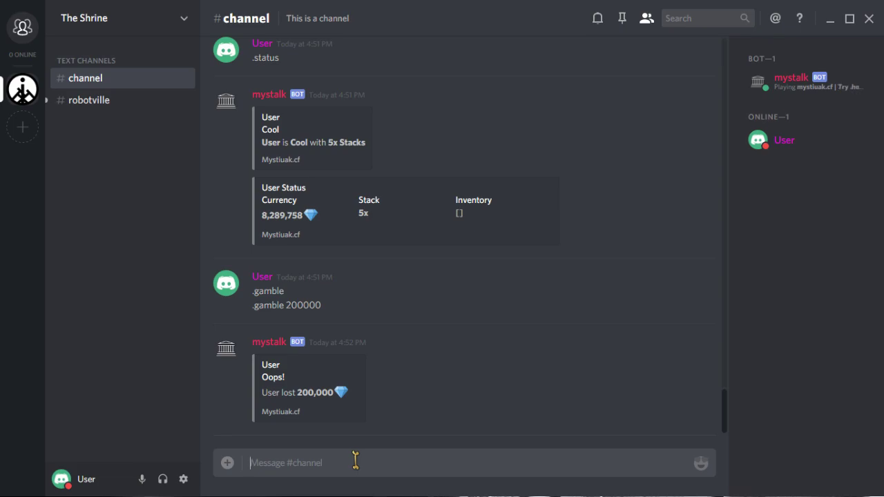
text(.help)
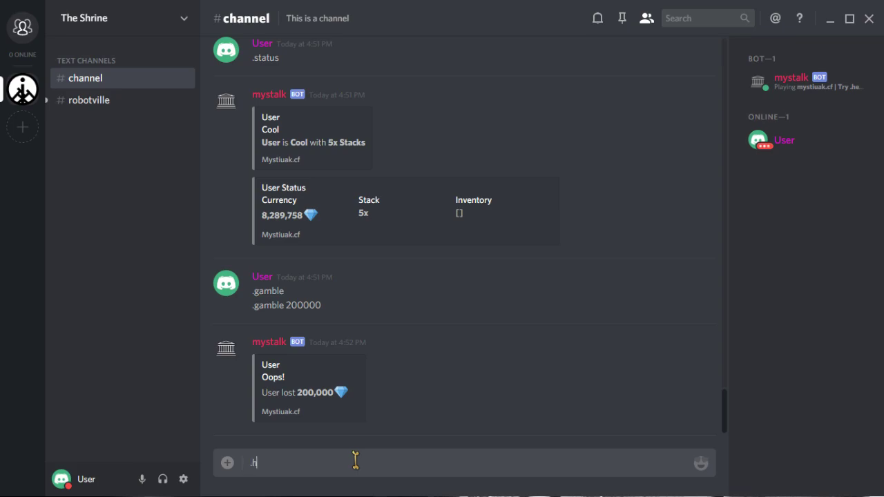
Resend .help, then try .gamble 1000, refused as only once a minute.
key(Return)
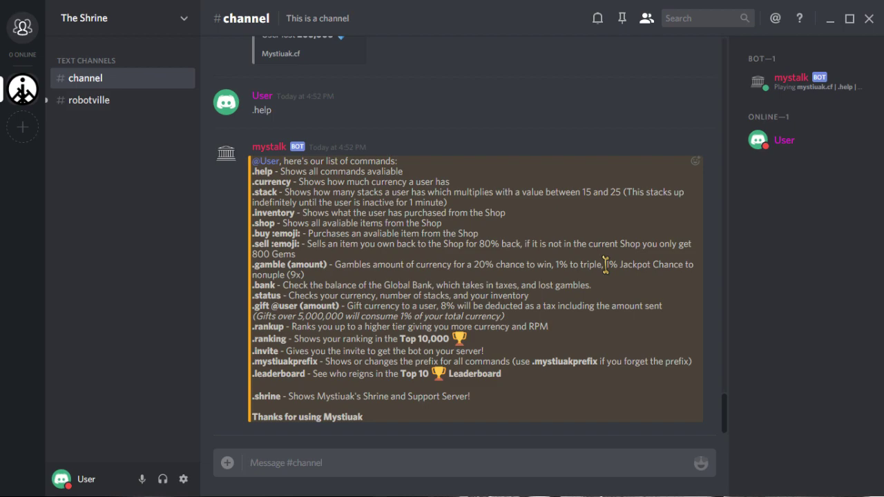
text(.gamble)
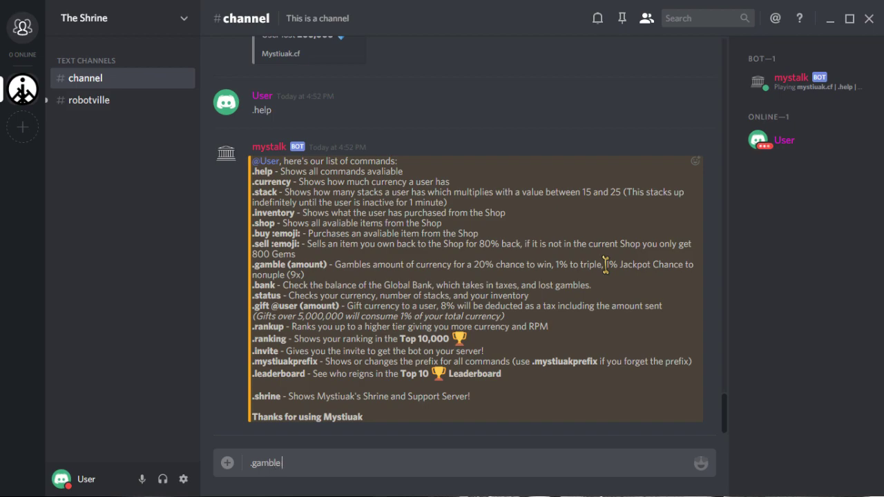
text( 1000)
key(Return)
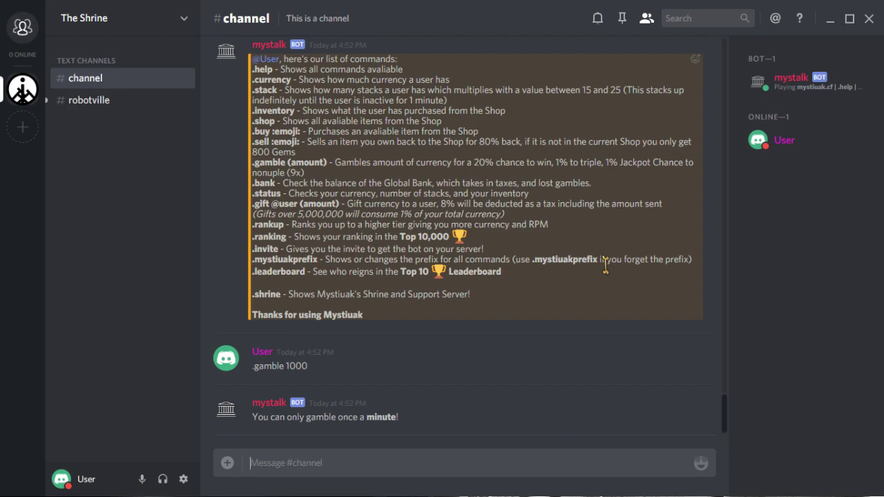
text(.gift)
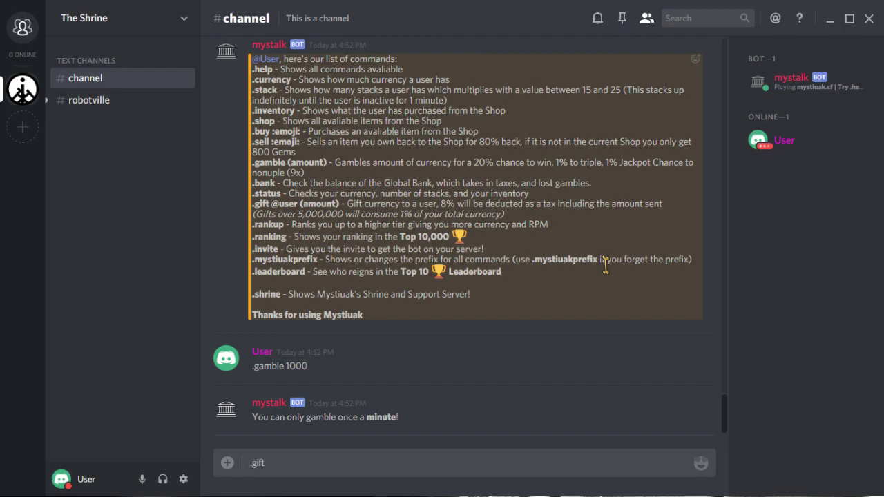
text( @Mystiuak)
text(900)
key(Return)
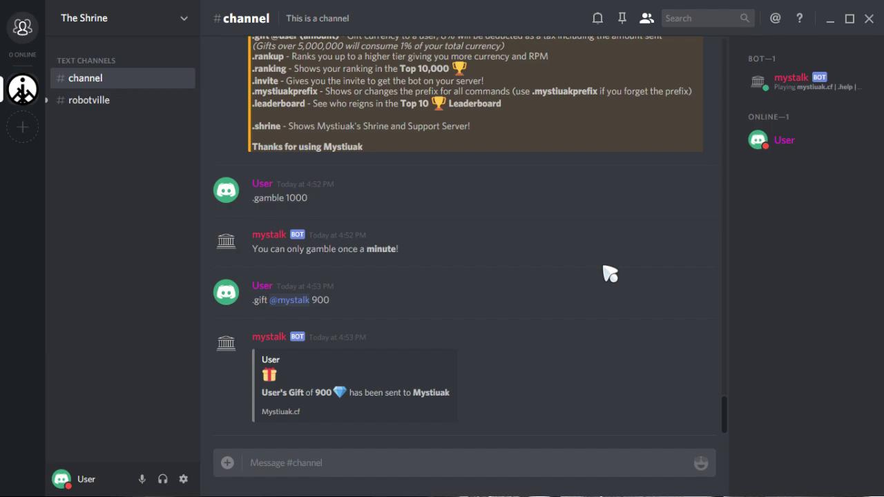
Check the Mystiuak Global Bank balance of 3,984,294,646,002 gems with .bank.
text(.bank)
key(Return)
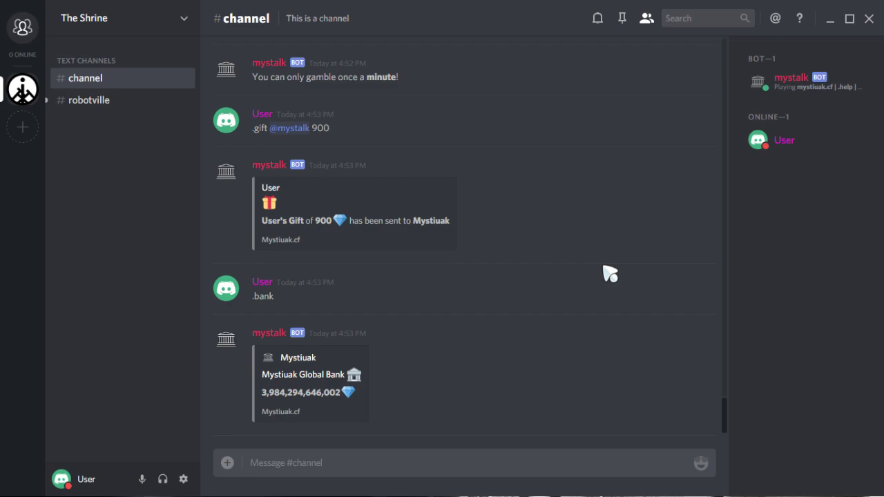
scroll(455, 325, up, 5)
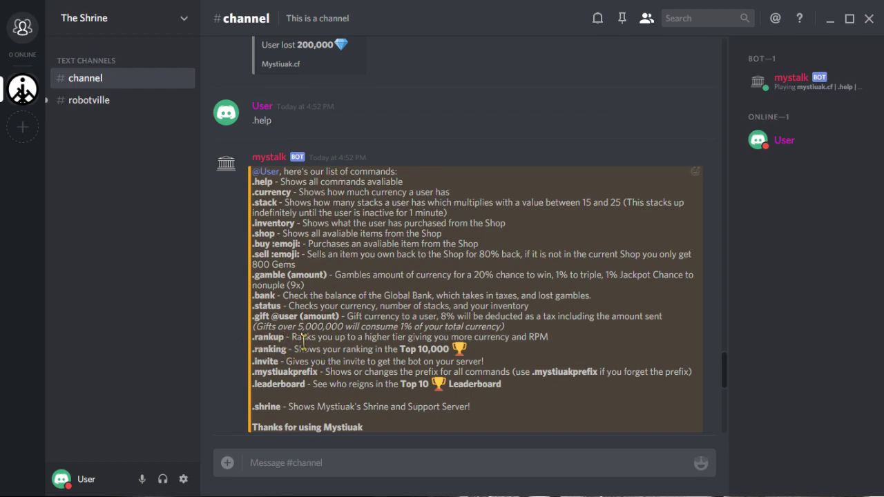
scroll(331, 336, down, 5)
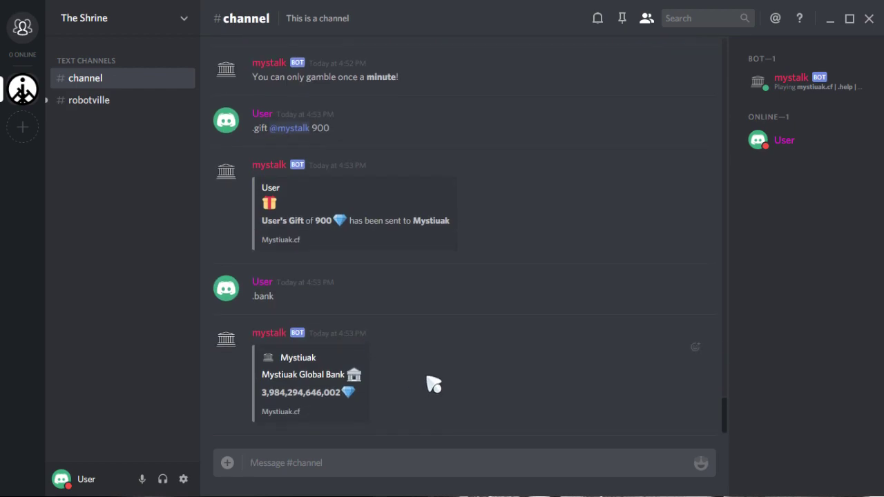
text(.ranku)
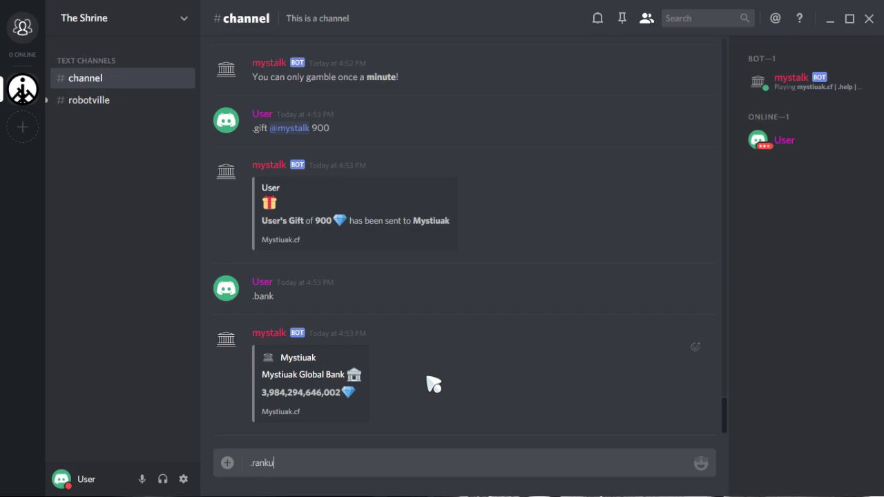
text(p)
Rank up and unlock Bronze V, then check .stack showing an 8x stack.
key(Return)
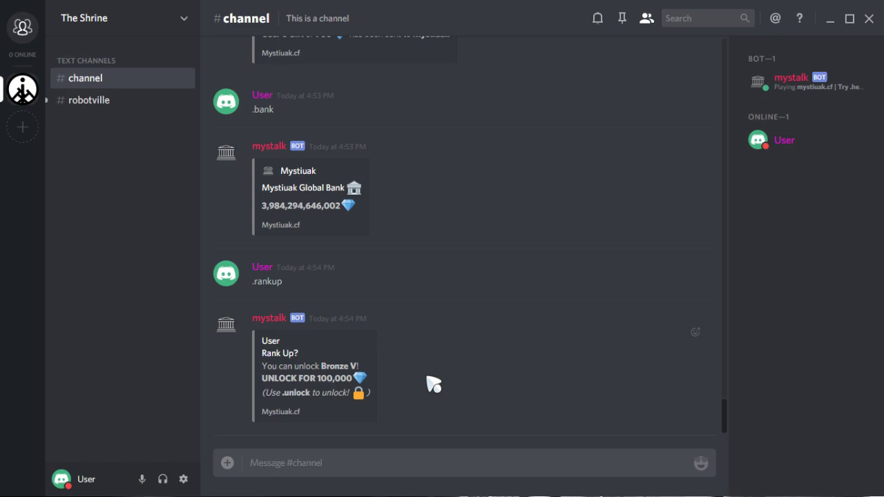
text(.unlock)
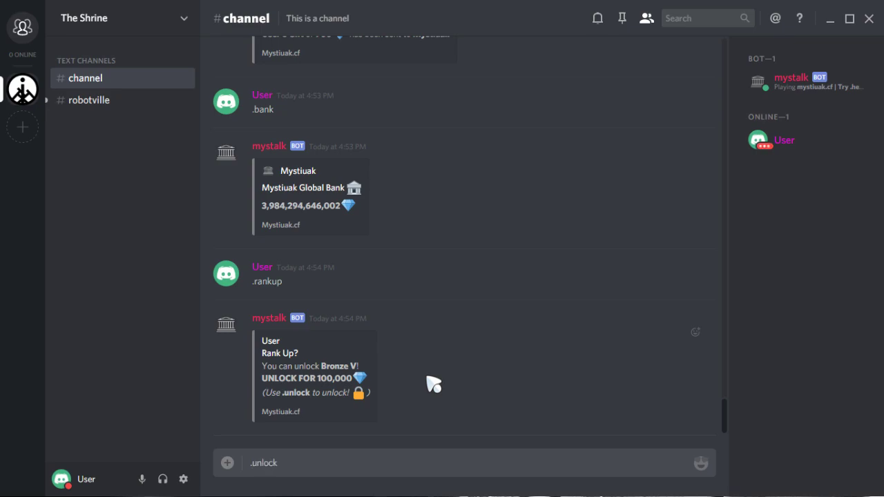
key(Return)
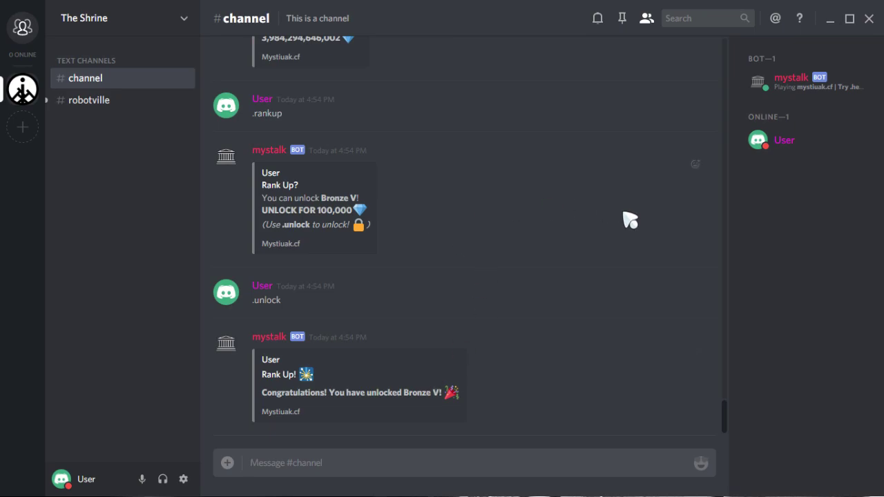
text(.s)
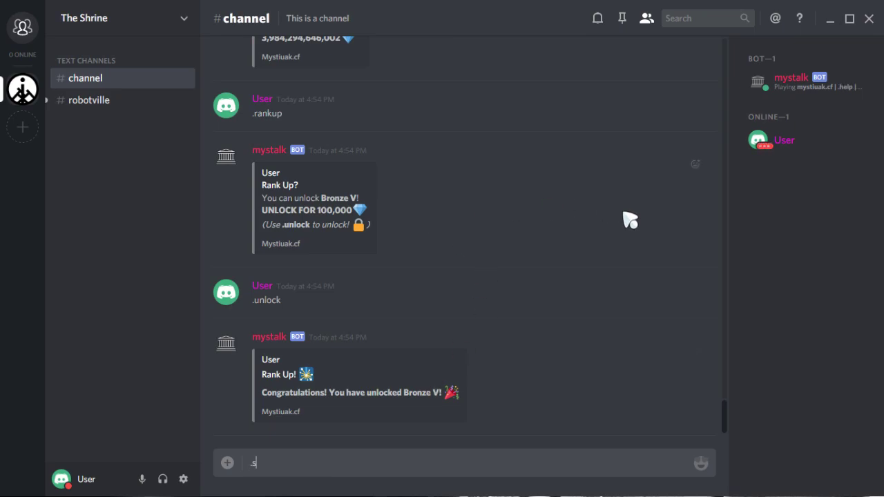
text(tack)
key(Return)
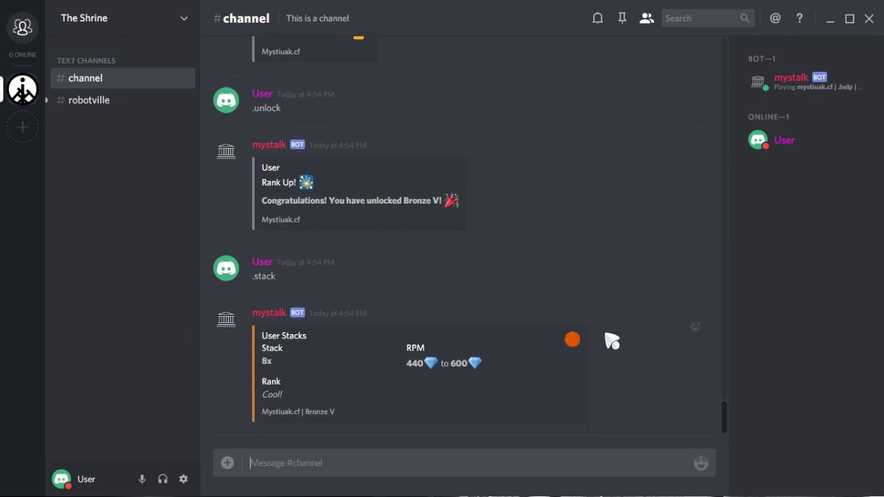
Highlight the Bronze V footer and 440 to 600 RPM range, then review the replies.
drag(304, 412, 343, 410)
click(355, 417)
triple_click(501, 366)
click(561, 378)
scroll(507, 404, up, 5)
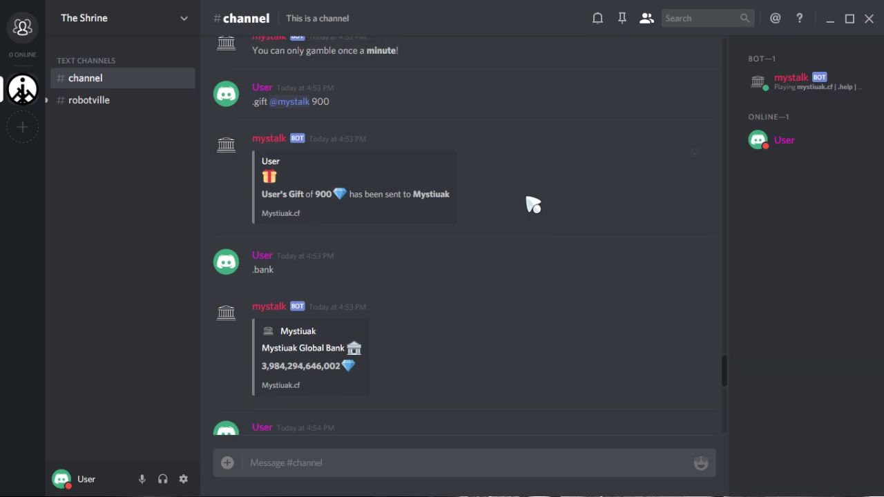
scroll(553, 262, up, 5)
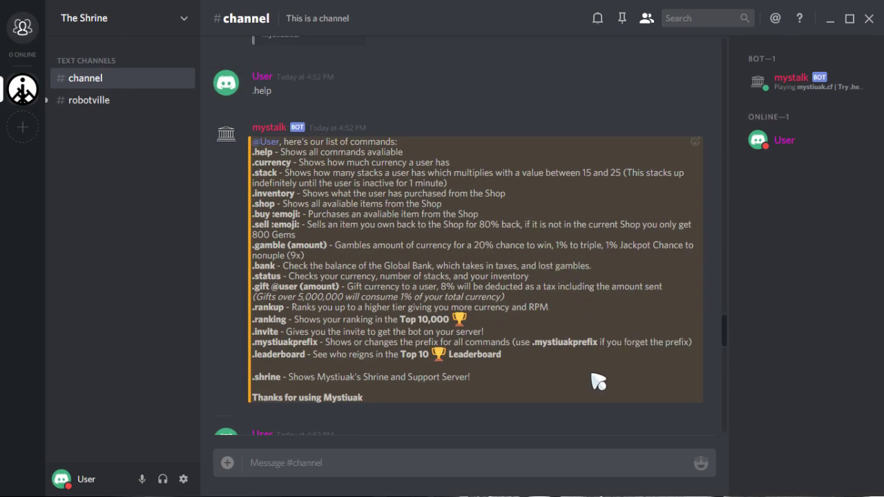
scroll(594, 376, down, 15)
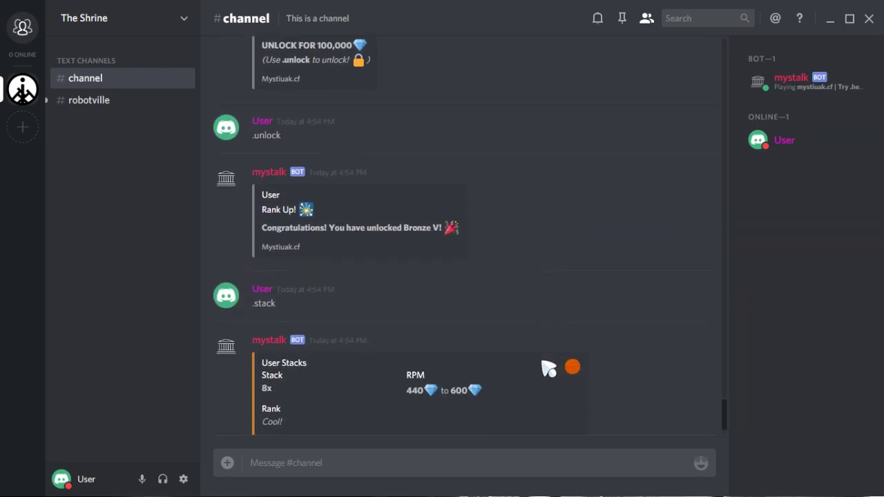
Send .ranking and .leaderboard to get rank 285 of 10,000 and the Top 10 list.
text(.r)
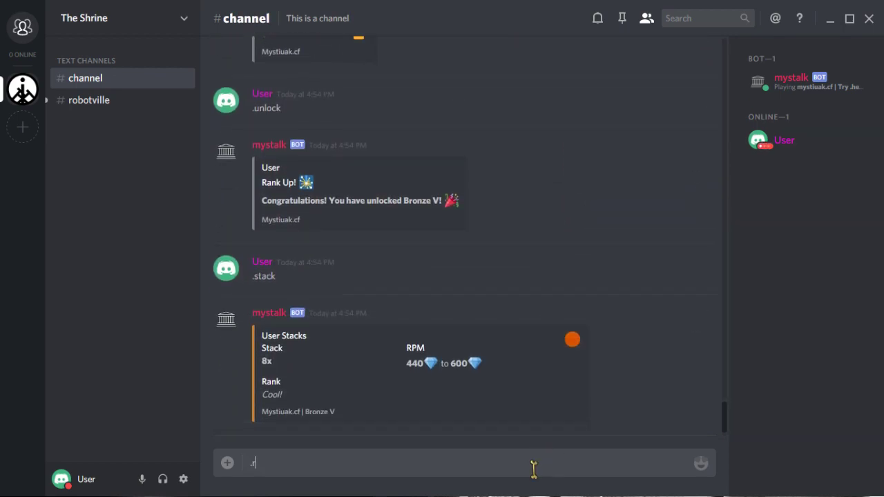
text(anking)
key(Return)
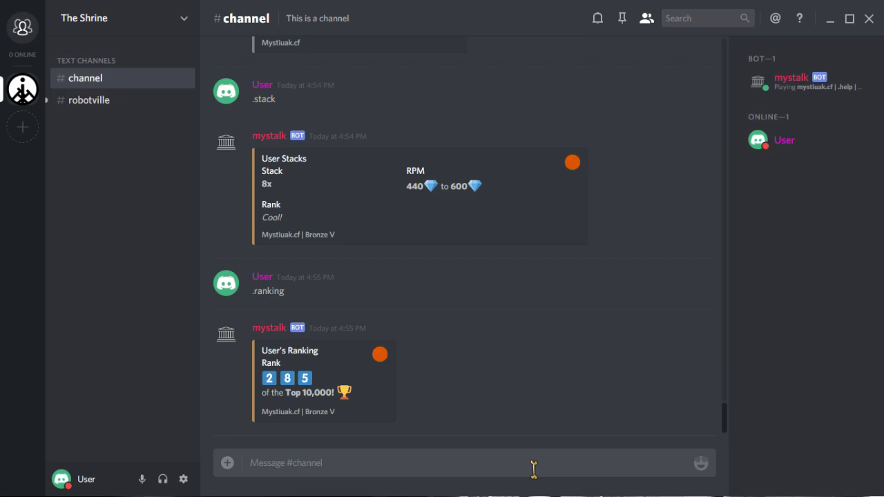
text(.leaderb)
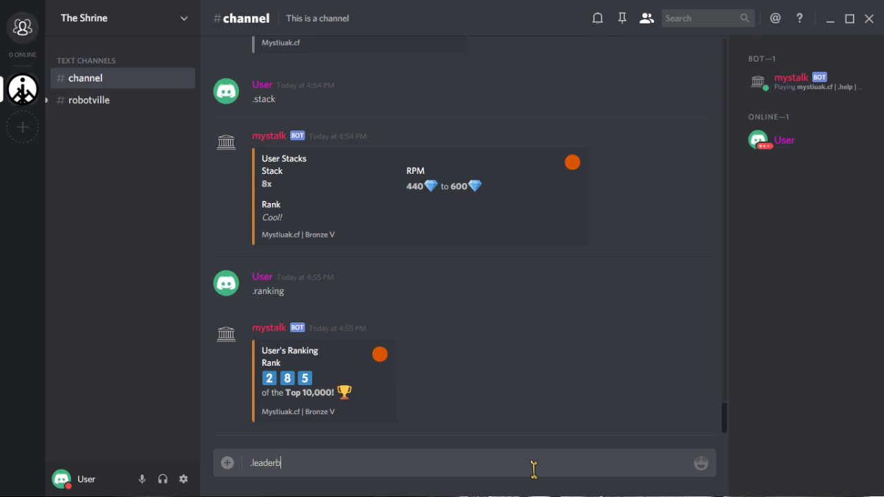
text(oard)
key(Return)
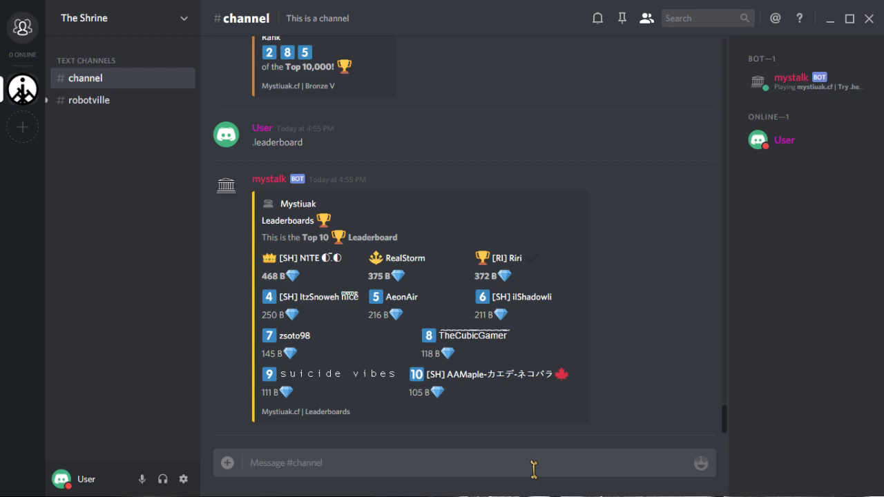
Send .mystiuakprefix to see the bot report the server prefix is '.'.
text(.mystiu)
text(ak)
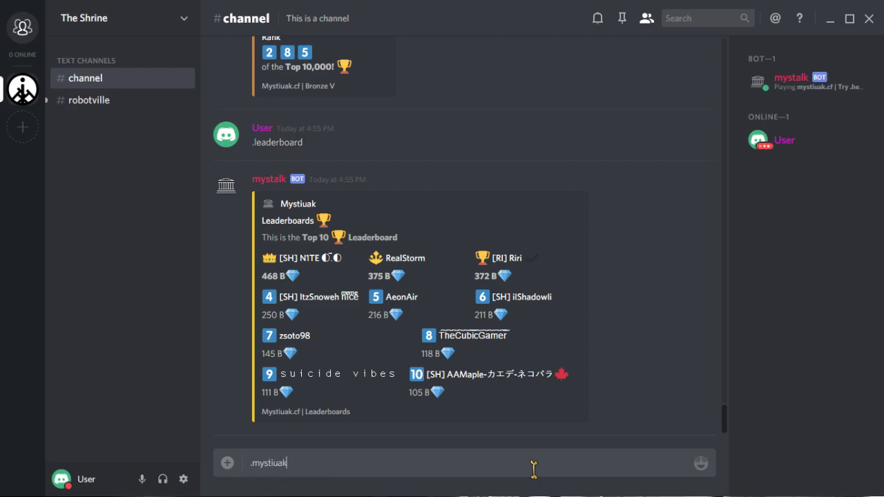
text(prefix)
key(Return)
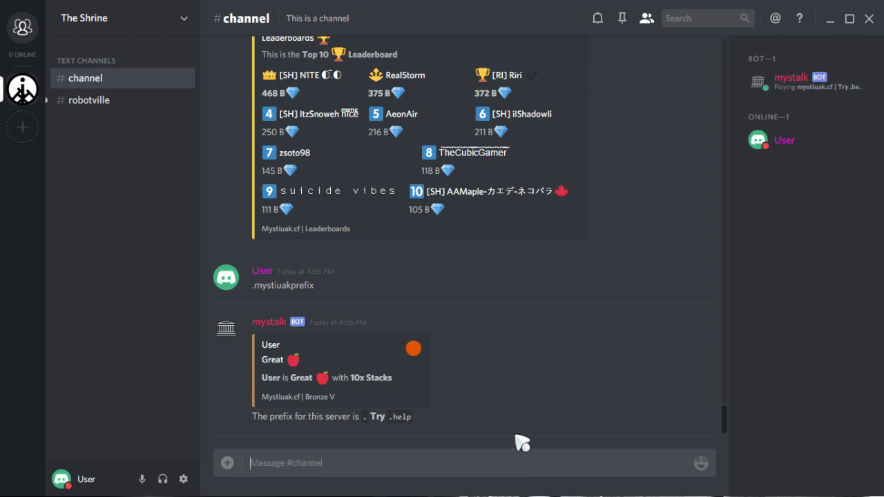
mouse_move(436, 422)
mouse_down()
mouse_move(351, 416)
mouse_move(236, 426)
mouse_up()
click(243, 428)
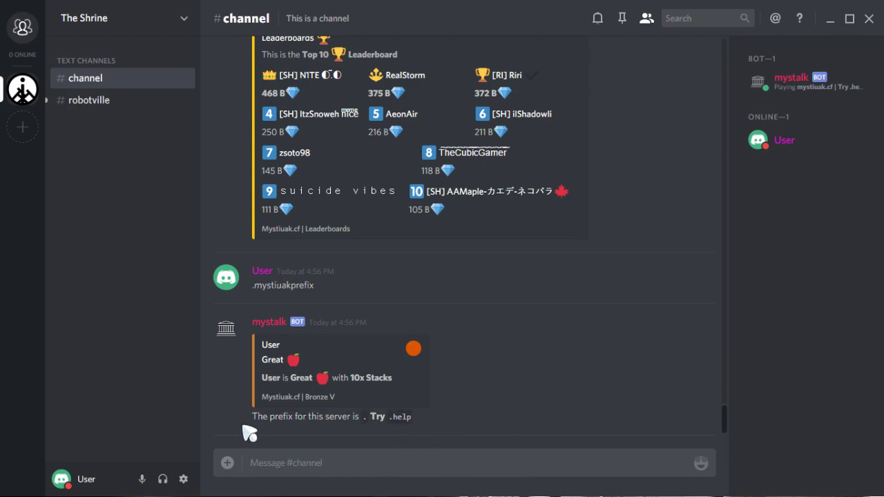
click(298, 459)
Try changing the prefix to ! with '.mystiuakprefix !', which is refused without Administrator permission.
text(.mystiuak)
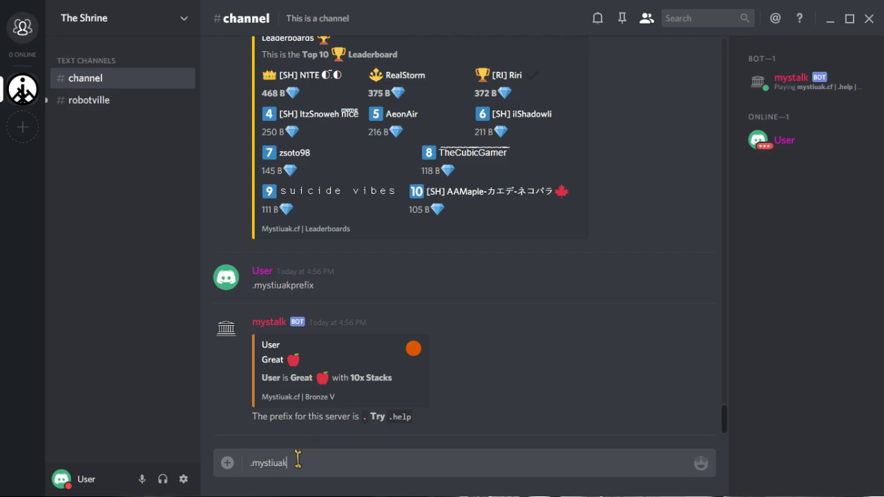
text(prefix)
text( !)
key(Return)
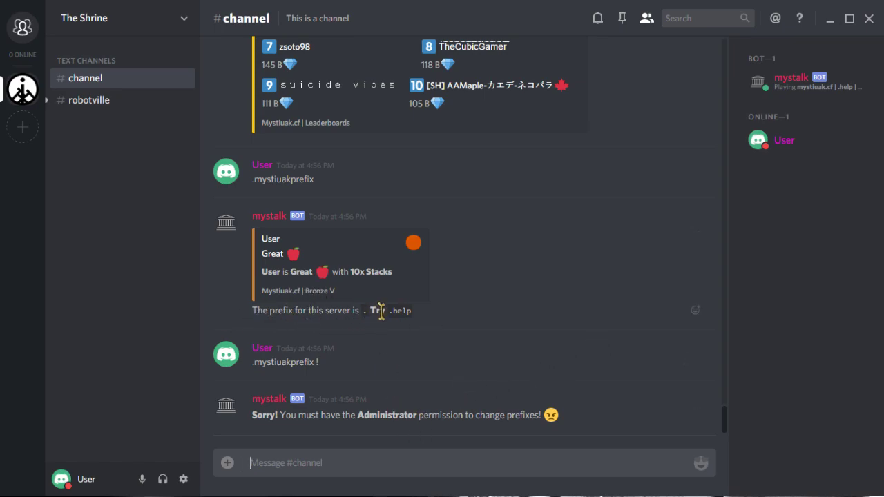
scroll(473, 372, up, 6)
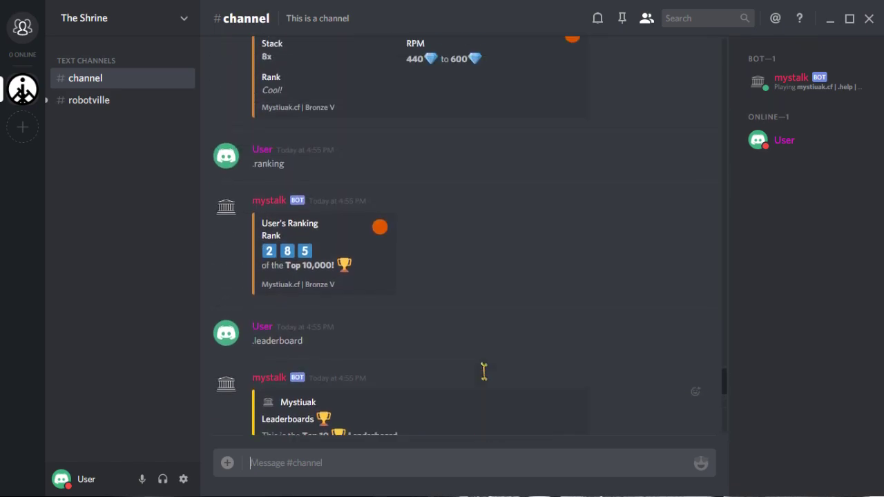
scroll(490, 369, up, 5)
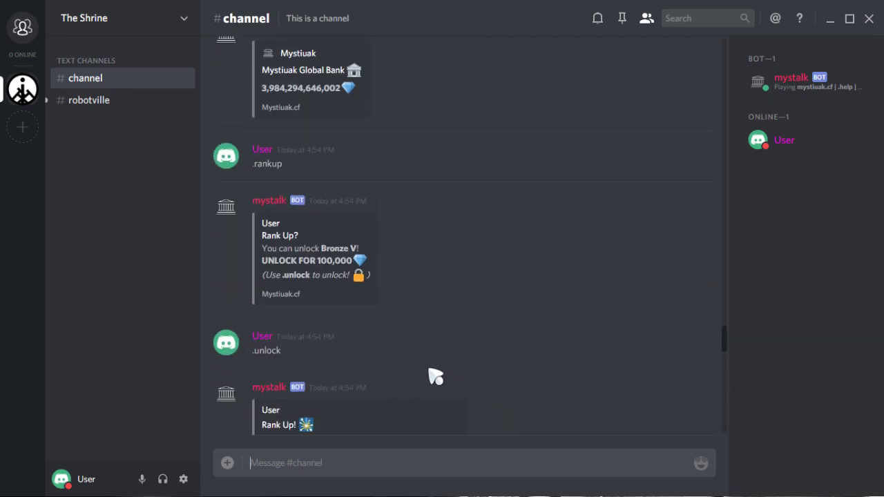
scroll(435, 376, up, 10)
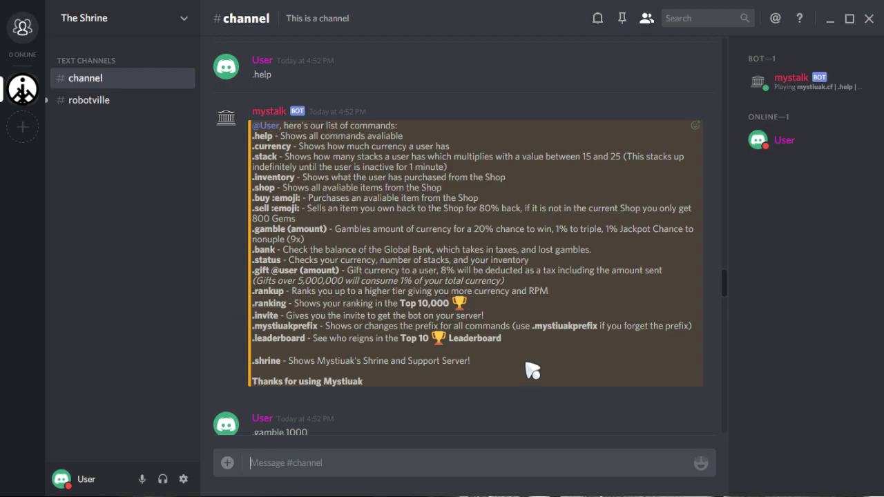
scroll(525, 380, down, 3)
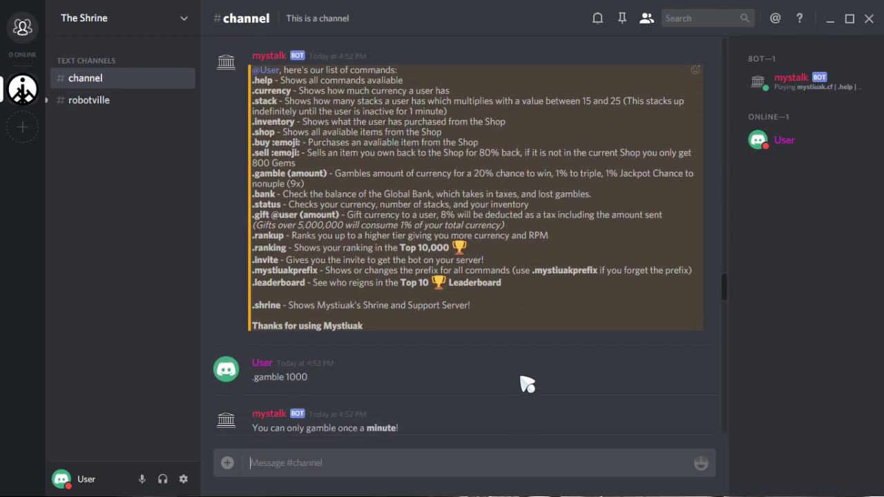
scroll(513, 418, down, 15)
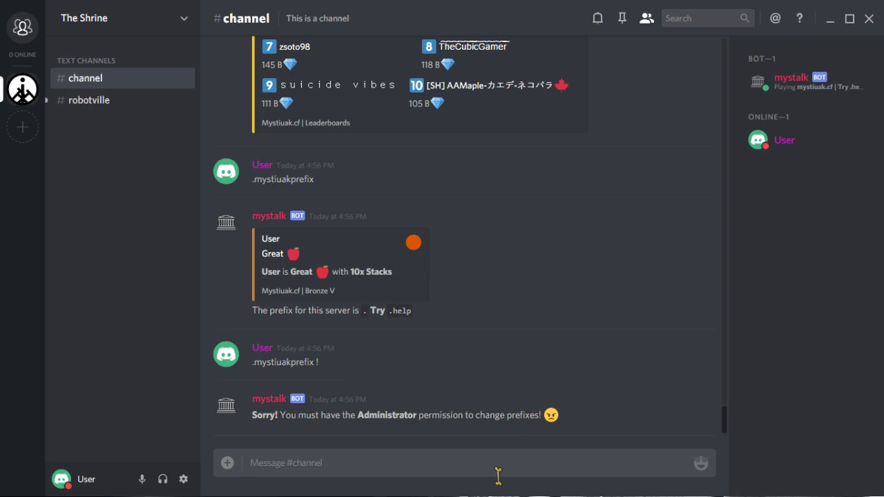
Send .invite and .shrine to get the Mystiuak Bot Invite link and The Shrine server link.
text(.invite)
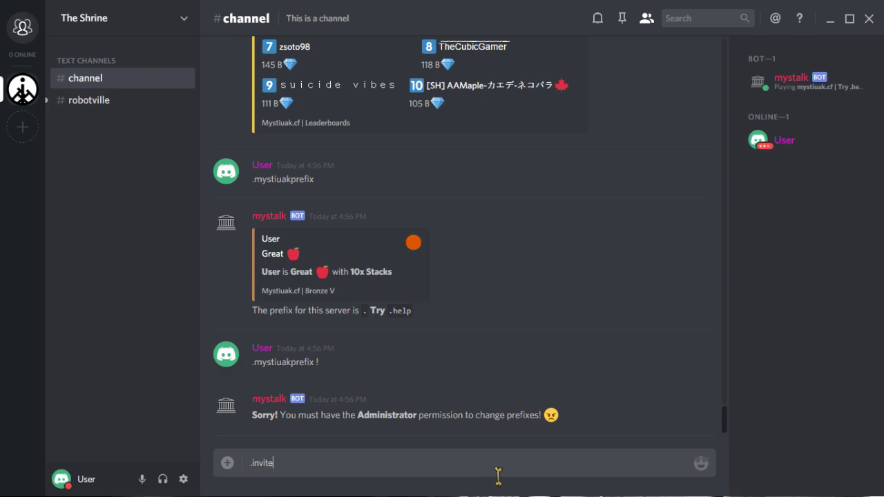
key(Return)
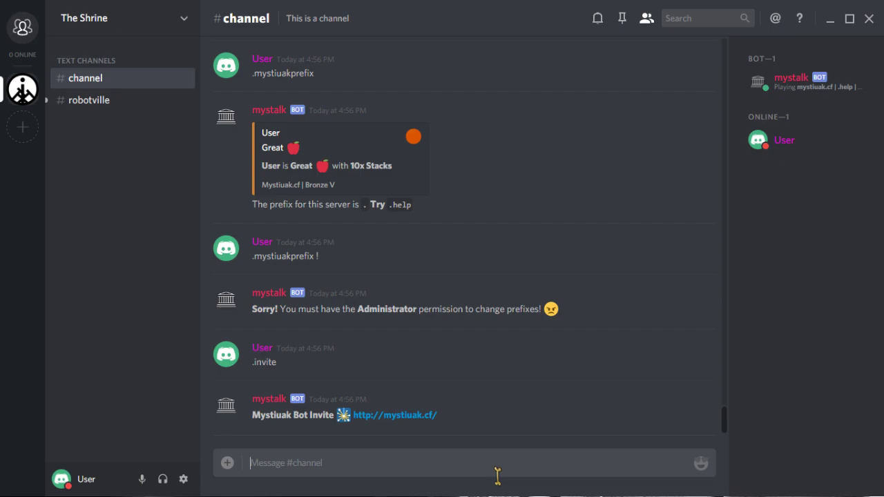
text(.shrine)
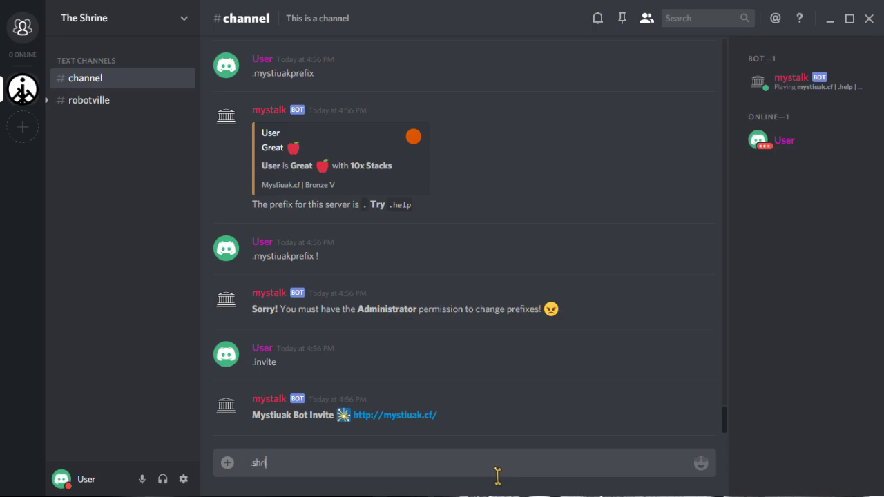
key(Return)
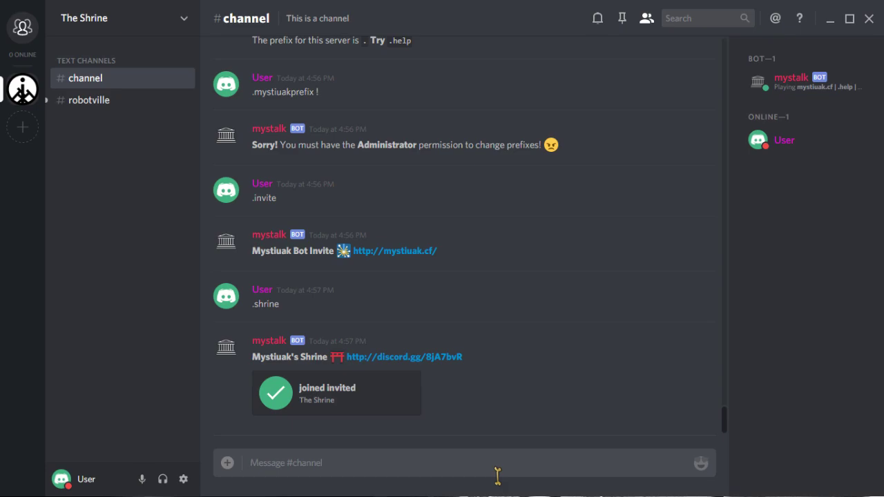
Switch to #robotville and scroll down to members' latest .currency and .stack commands.
click(115, 98)
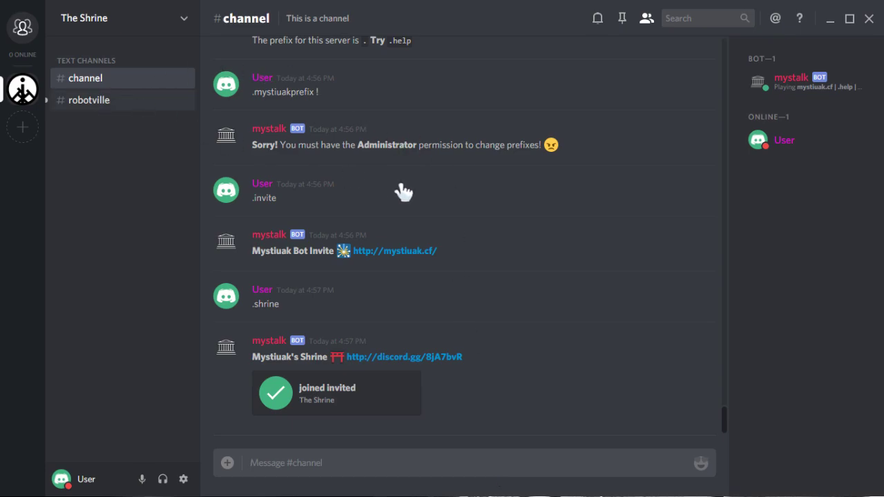
scroll(479, 218, down, 20)
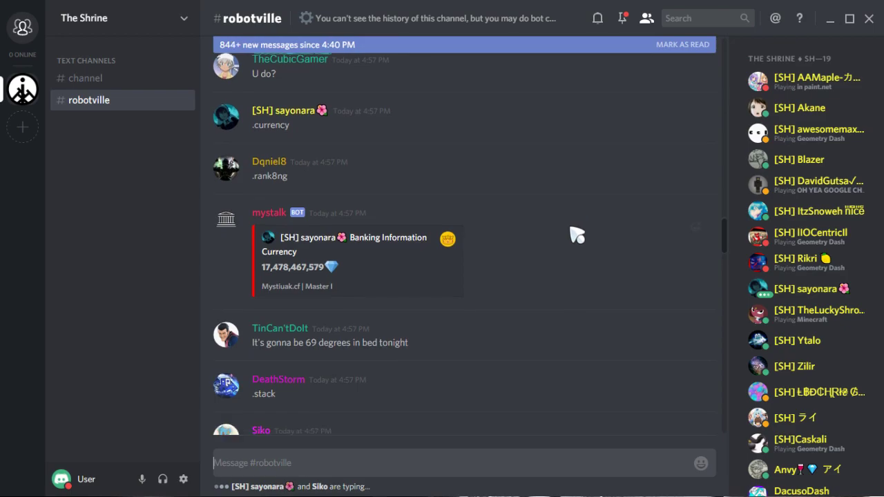
scroll(584, 254, down, 8)
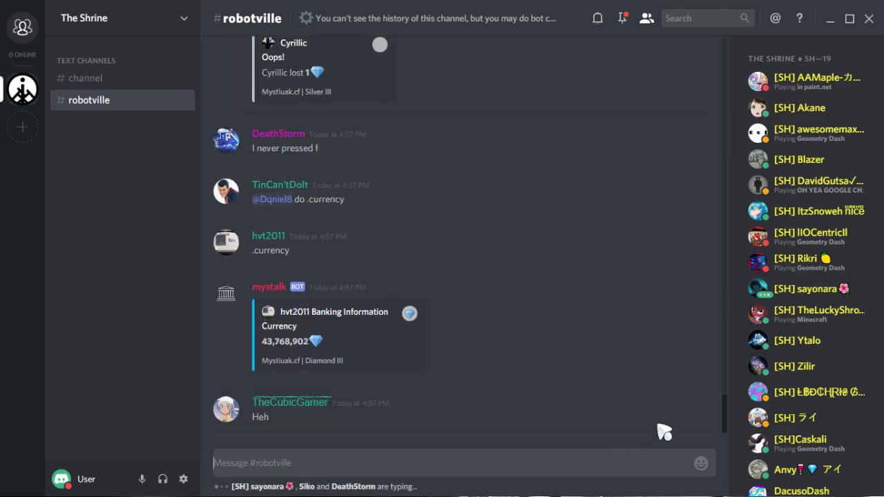